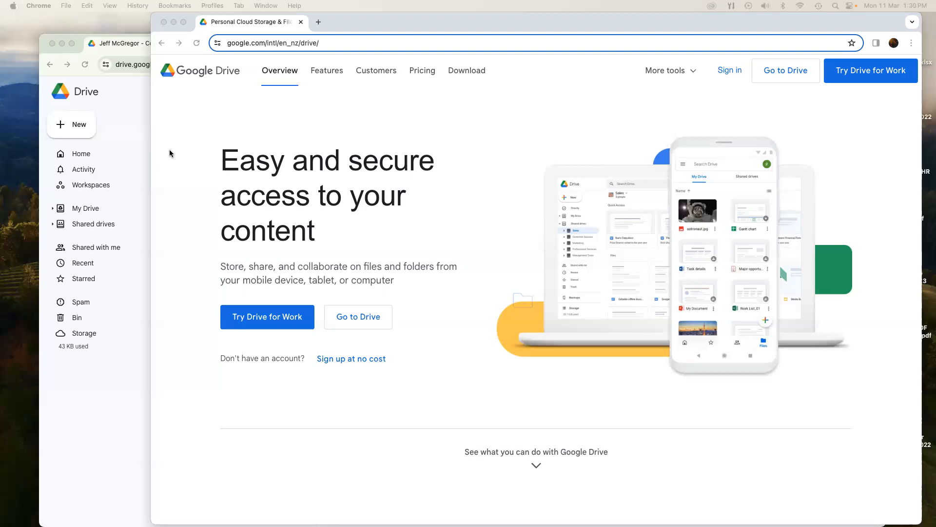
Bring the Drive website window forward and open Google Drive Home in a new tab.
{"action": "left_click", "coordinate": [170, 150]}
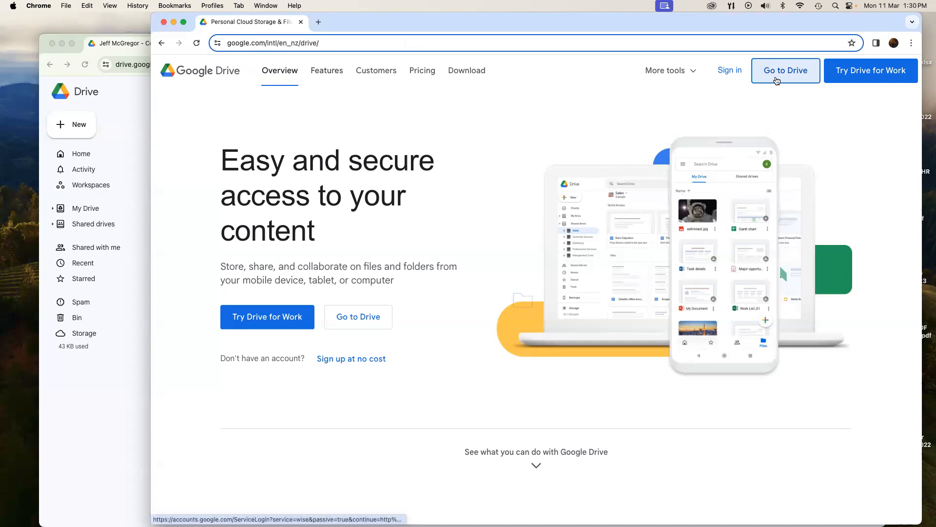
{"action": "left_click", "coordinate": [777, 81]}
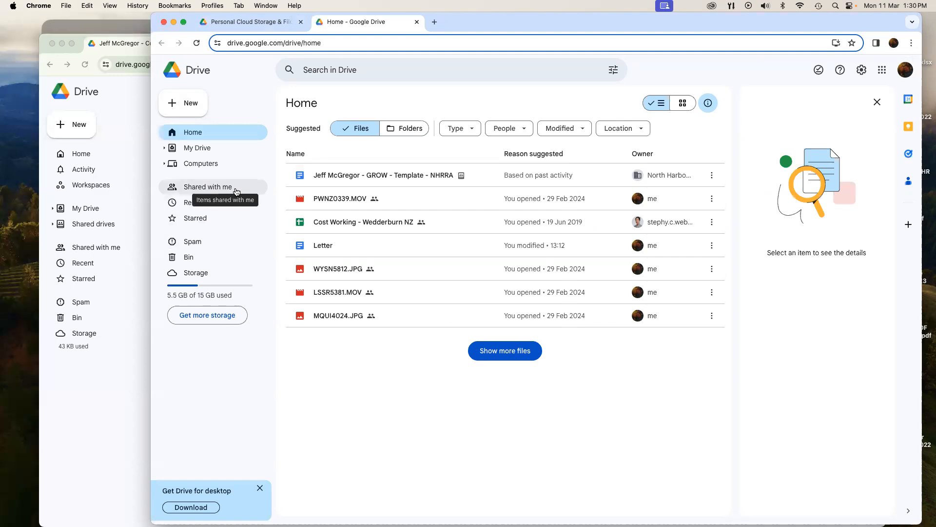
Open the referee's shared folder from Shared with me, revealing the 2019–2024 folders and GROW template.
{"action": "left_click", "coordinate": [237, 191]}
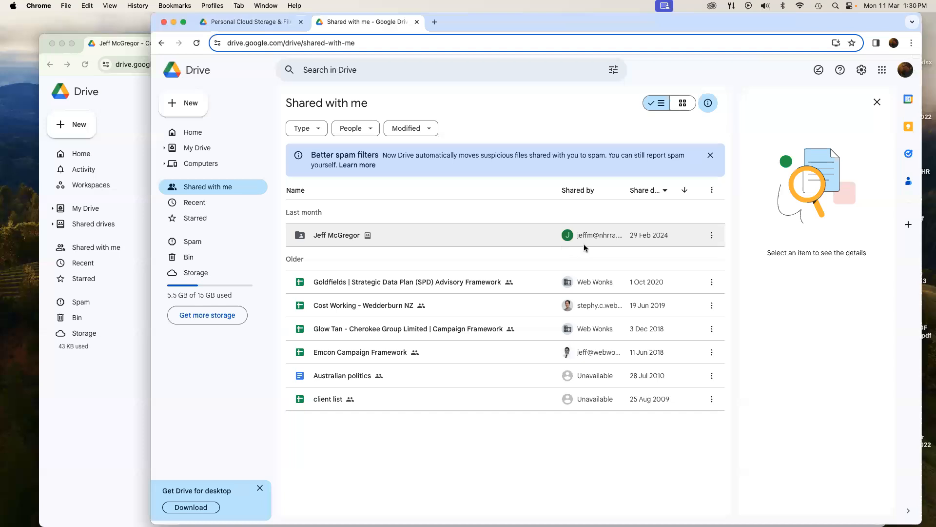
{"action": "mouse_move", "coordinate": [585, 245]}
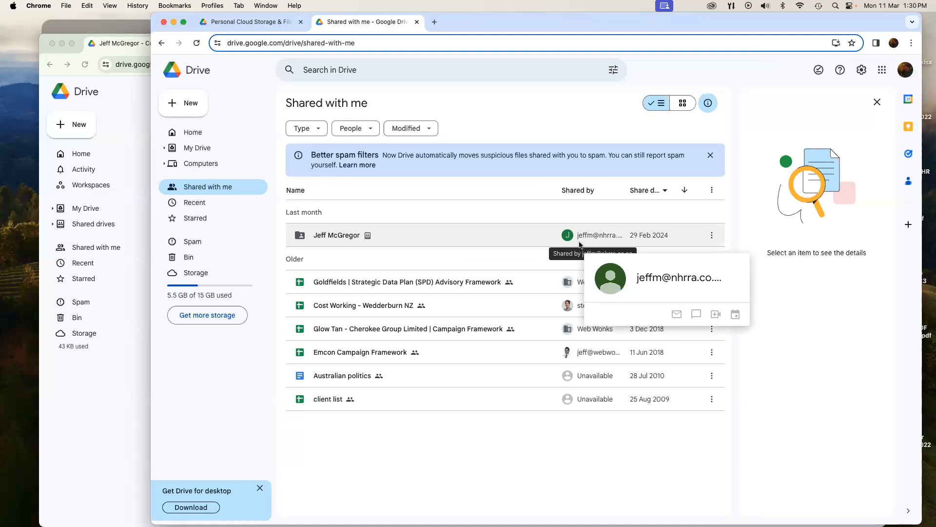
{"action": "double_click", "coordinate": [329, 236]}
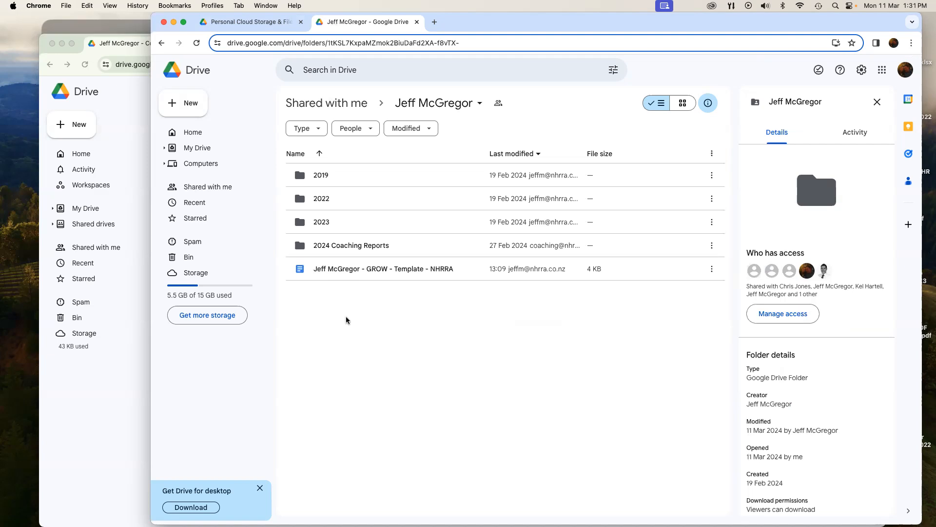
Make a copy of the GROW template document.
{"action": "right_click", "coordinate": [352, 273]}
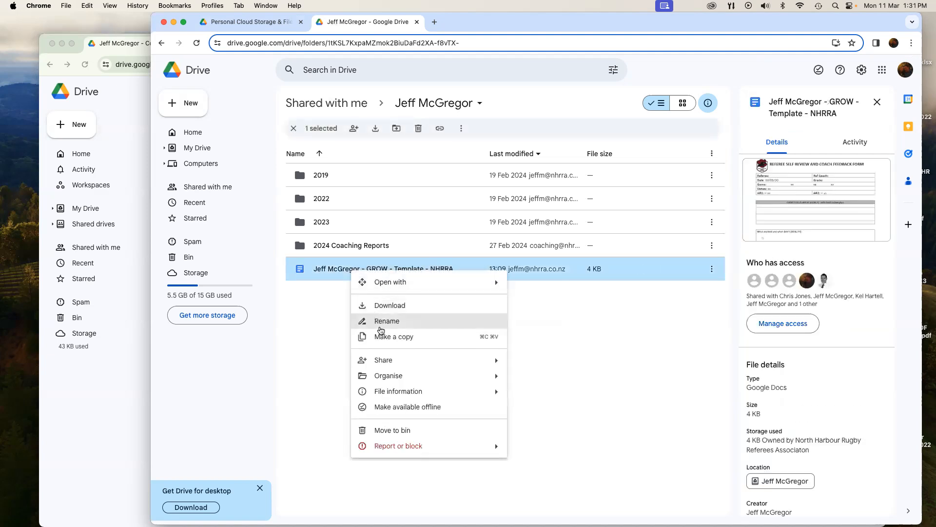
{"action": "mouse_move", "coordinate": [482, 381]}
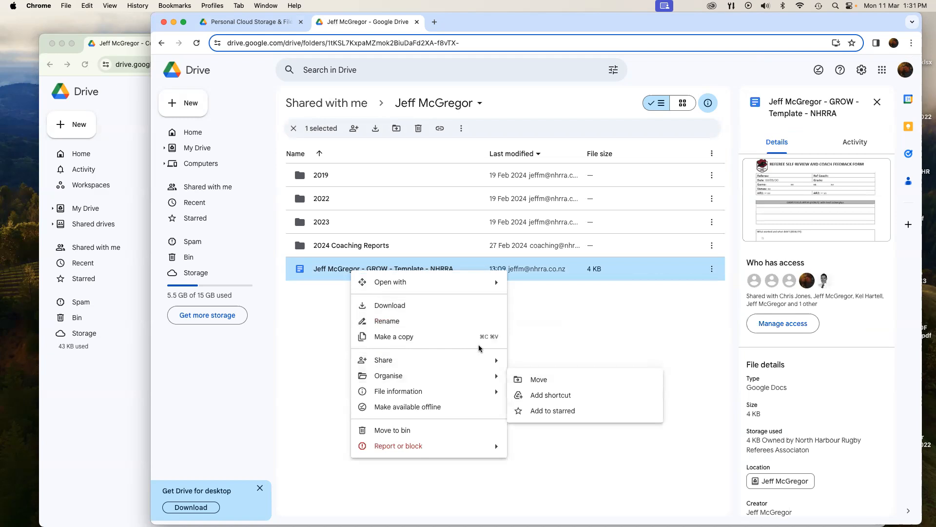
{"action": "left_click", "coordinate": [425, 336]}
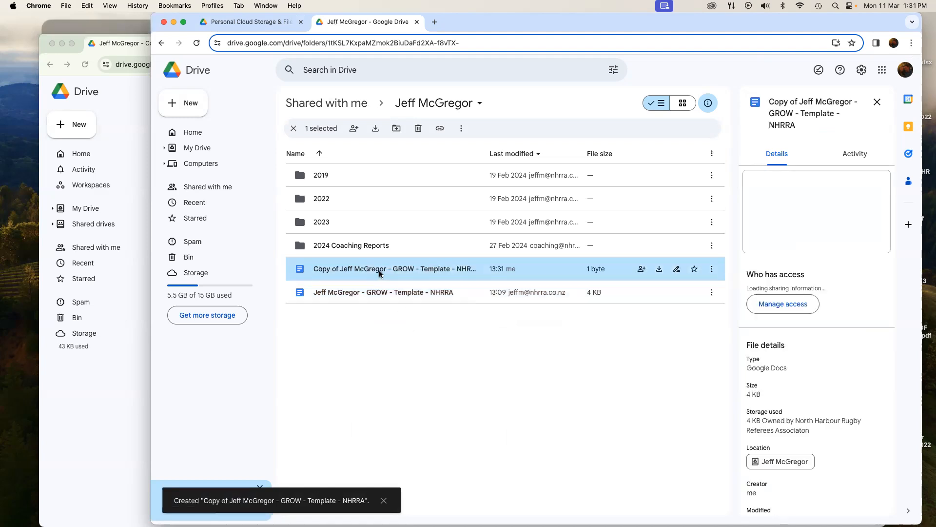
Start renaming the copy and delete its 'Copy of' prefix.
{"action": "right_click", "coordinate": [380, 272]}
{"action": "left_click", "coordinate": [418, 325]}
{"action": "left_click", "coordinate": [484, 287]}
{"action": "left_click_drag", "start_coordinate": [484, 287], "coordinate": [432, 290]}
{"action": "key", "text": "BackSpace"}
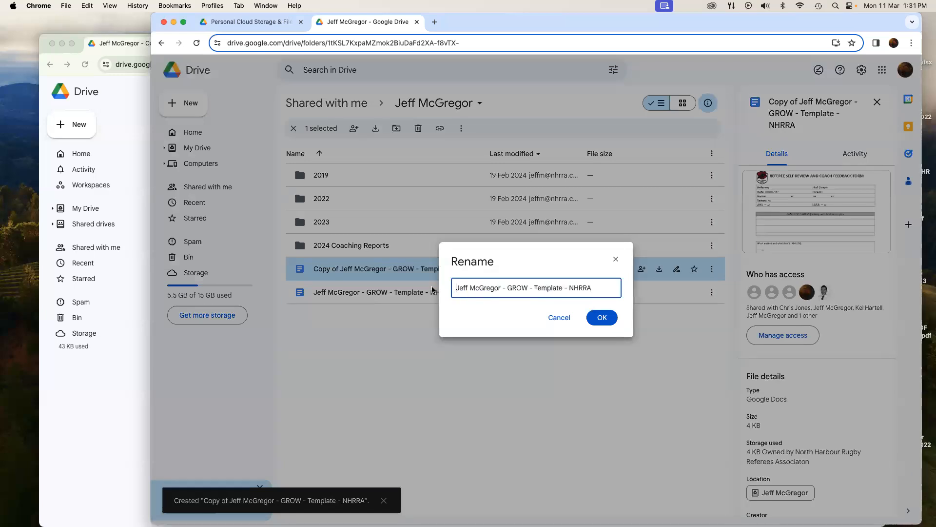
Replace 'Template' in the copy's name so it ends 'GROW - NHRRA - Preseason WK1 - 09-03'.
{"action": "double_click", "coordinate": [558, 288]}
{"action": "key", "text": "BackSpace"}
{"action": "key", "text": "BackSpace"}
{"action": "key", "text": "BackSpace"}
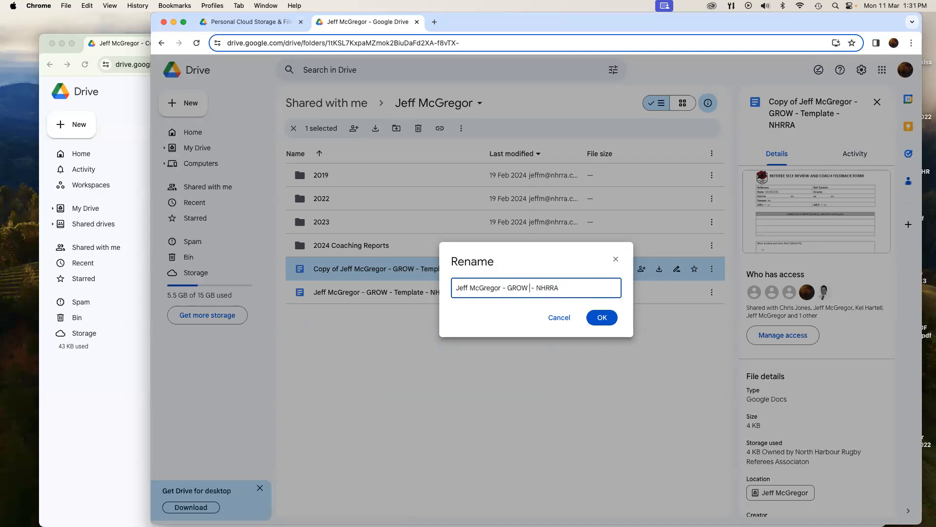
{"action": "key", "text": "BackSpace"}
{"action": "left_click", "coordinate": [578, 285]}
{"action": "type", "text": "- Preseason WK1 - 09-03"}
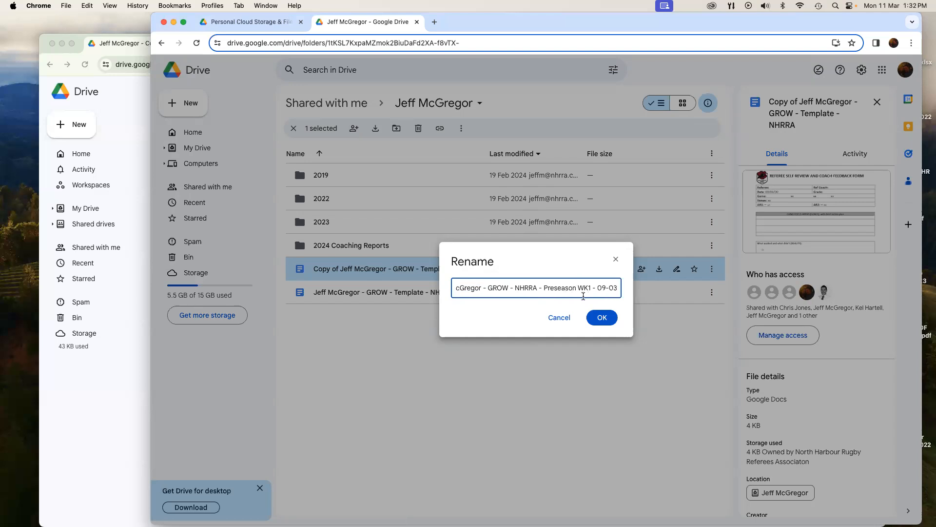
{"action": "key", "text": "Return"}
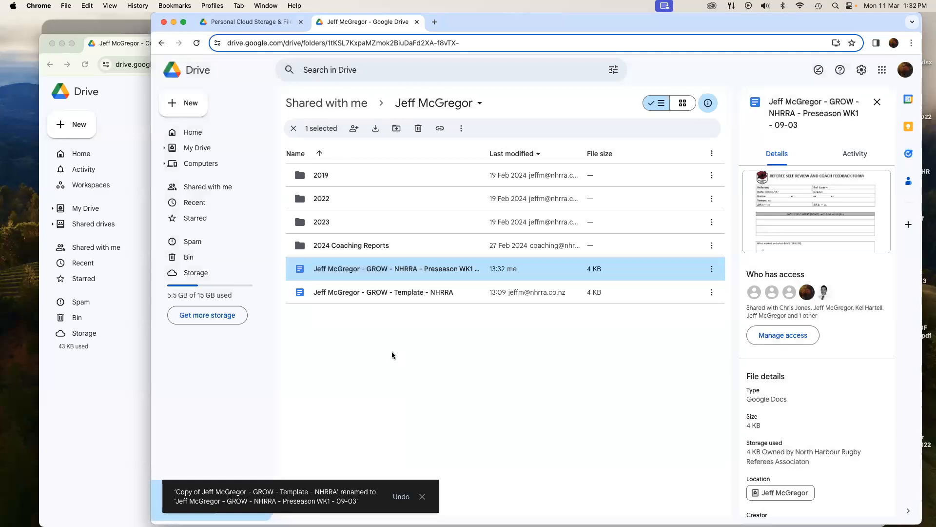
Move the Preseason WK1 form into the referee's 2024 Coaching Reports folder, accepting the permissions warning.
{"action": "right_click", "coordinate": [401, 268]}
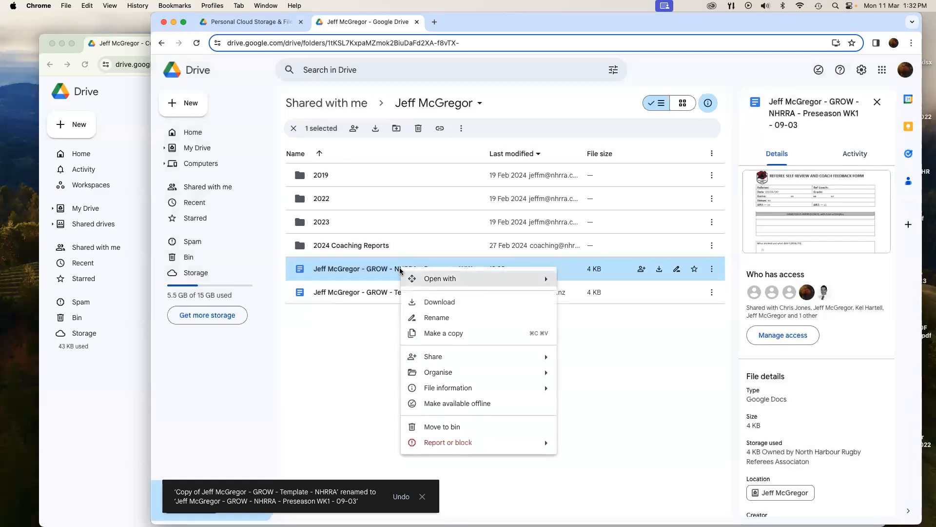
{"action": "mouse_move", "coordinate": [502, 374]}
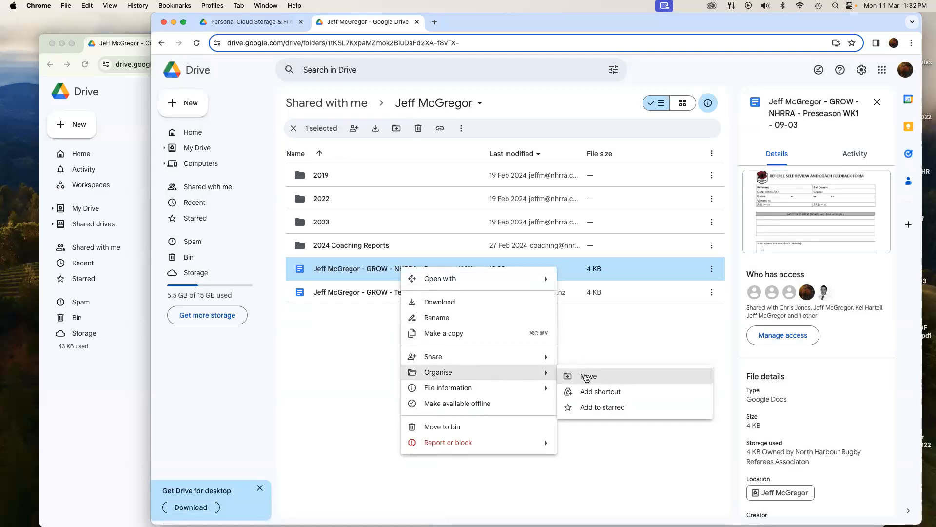
{"action": "left_click", "coordinate": [587, 376]}
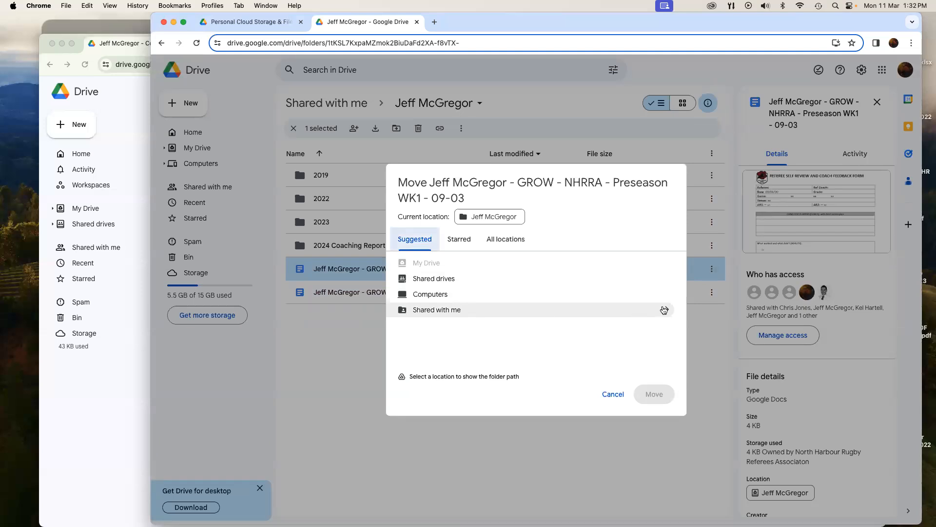
{"action": "left_click", "coordinate": [666, 309]}
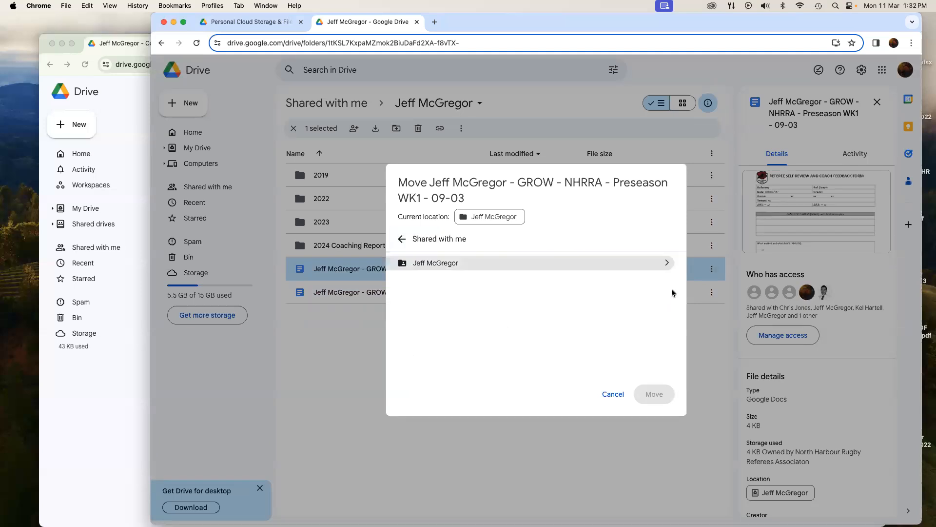
{"action": "left_click", "coordinate": [666, 263]}
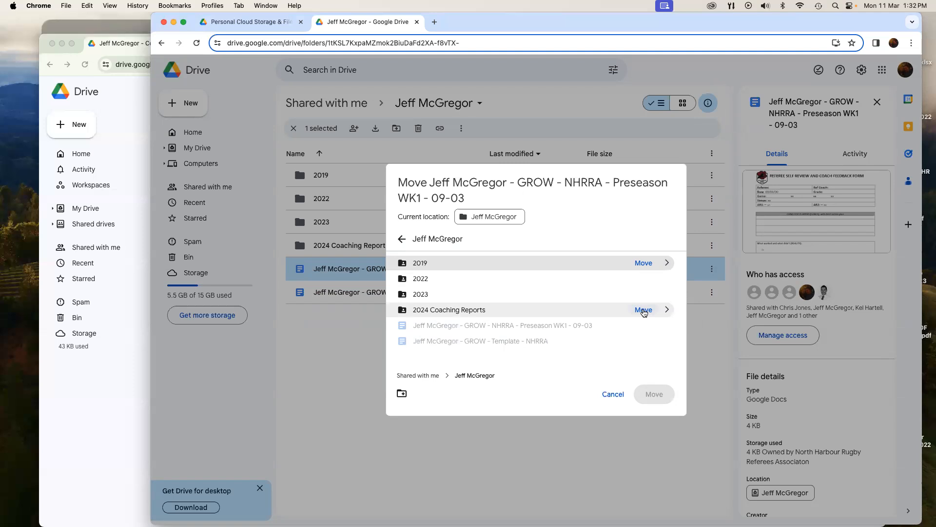
{"action": "left_click", "coordinate": [644, 310]}
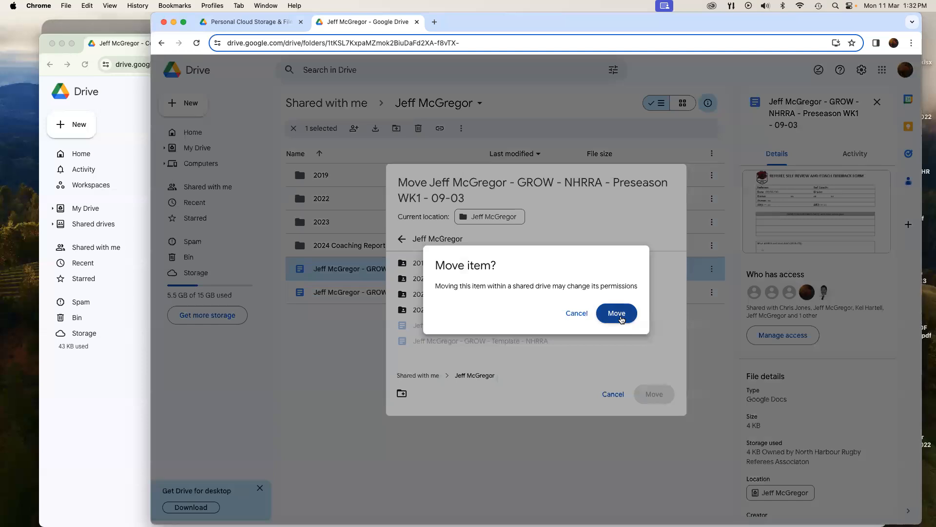
{"action": "left_click", "coordinate": [617, 314]}
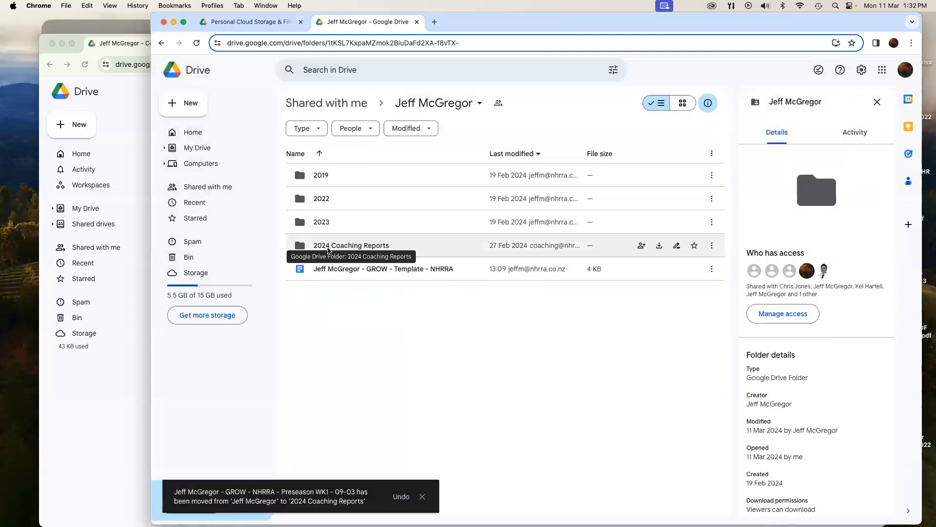
Remove the two leftover shortcuts from 2024 Coaching Reports and reload the folder.
{"action": "double_click", "coordinate": [327, 249]}
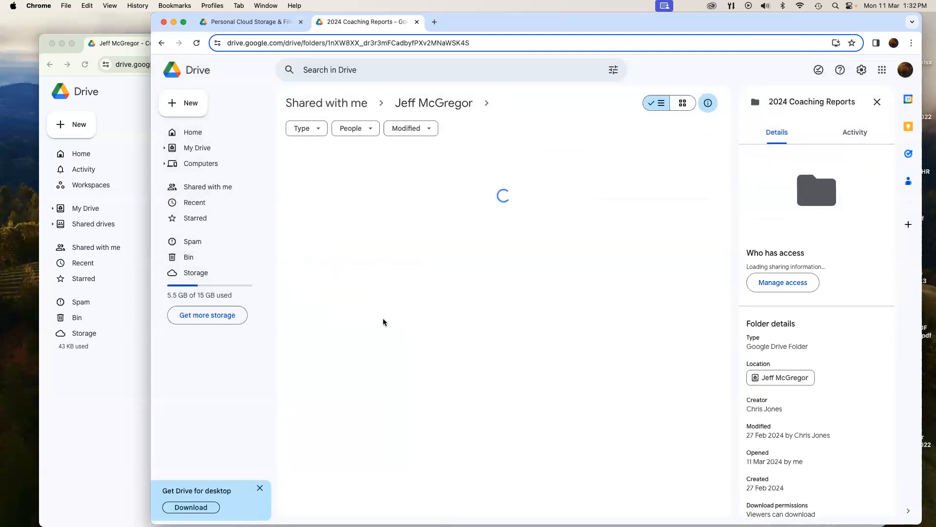
{"action": "left_click", "coordinate": [521, 176]}
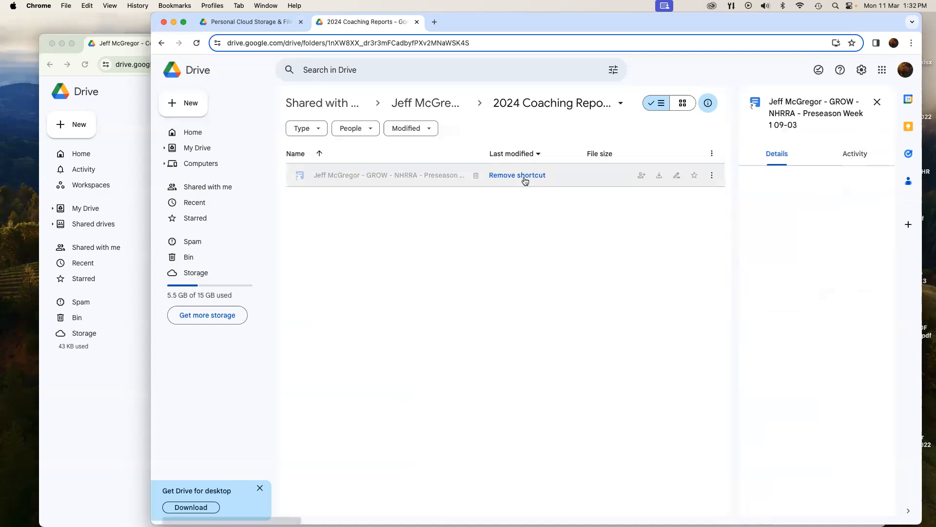
{"action": "left_click", "coordinate": [522, 176]}
{"action": "key", "text": "super+r"}
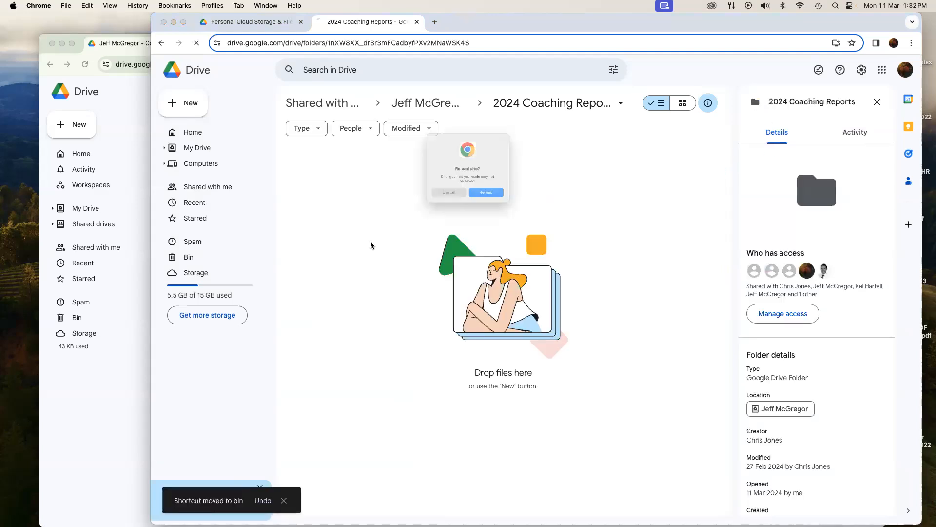
{"action": "left_click", "coordinate": [490, 206]}
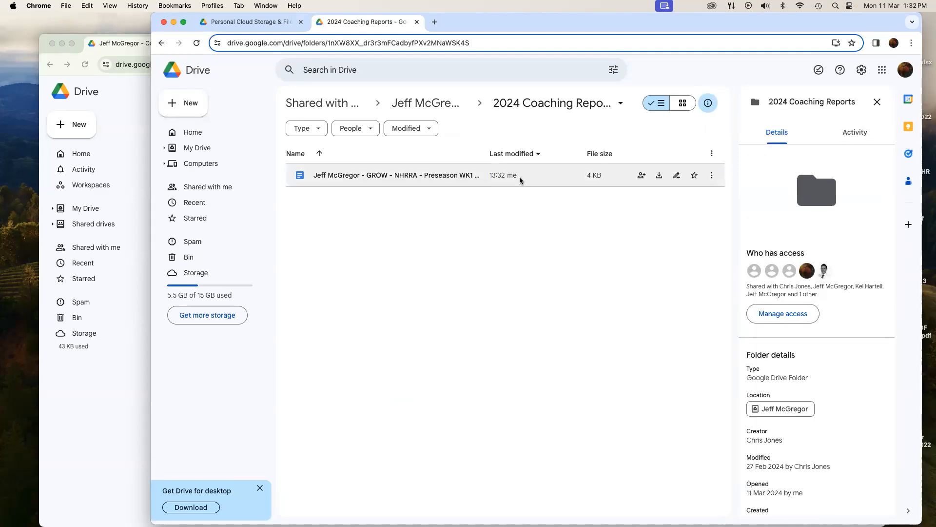
Re-enter 2024 Coaching Reports and open the Preseason WK1 form in Docs.
{"action": "left_click", "coordinate": [439, 111]}
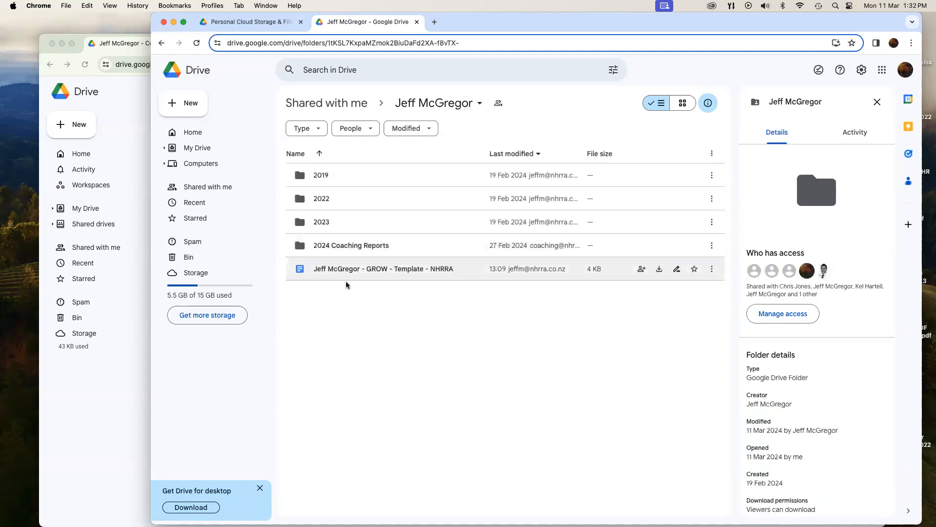
{"action": "double_click", "coordinate": [334, 253]}
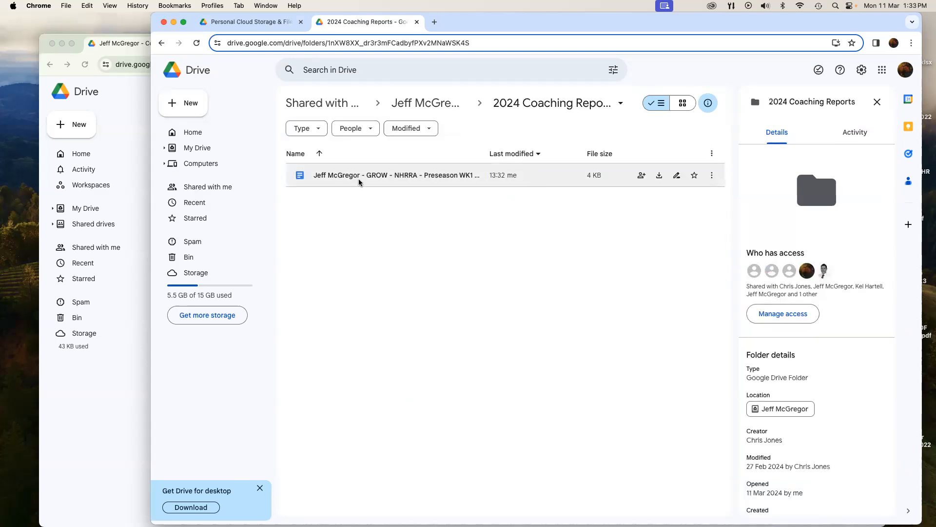
{"action": "double_click", "coordinate": [359, 177]}
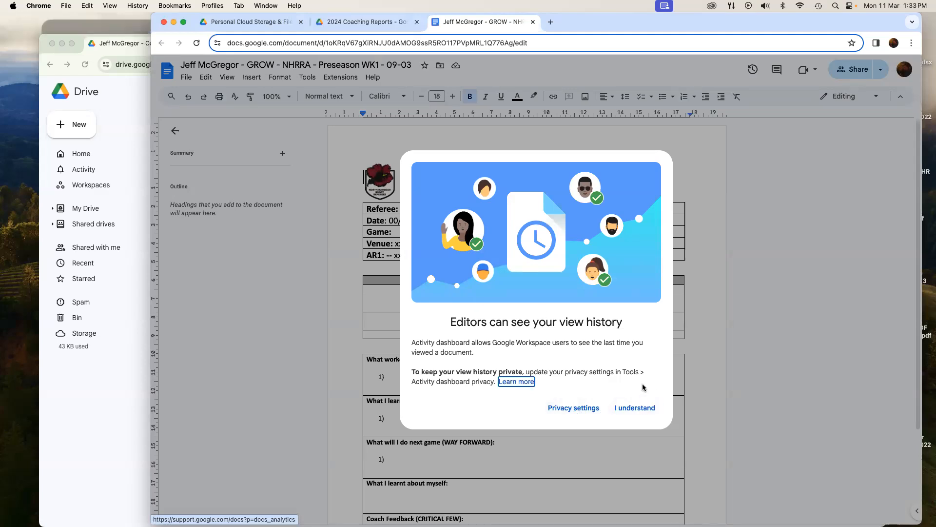
Dismiss the view-history notice and review the form's header table and Game Focus Areas.
{"action": "left_click", "coordinate": [641, 409]}
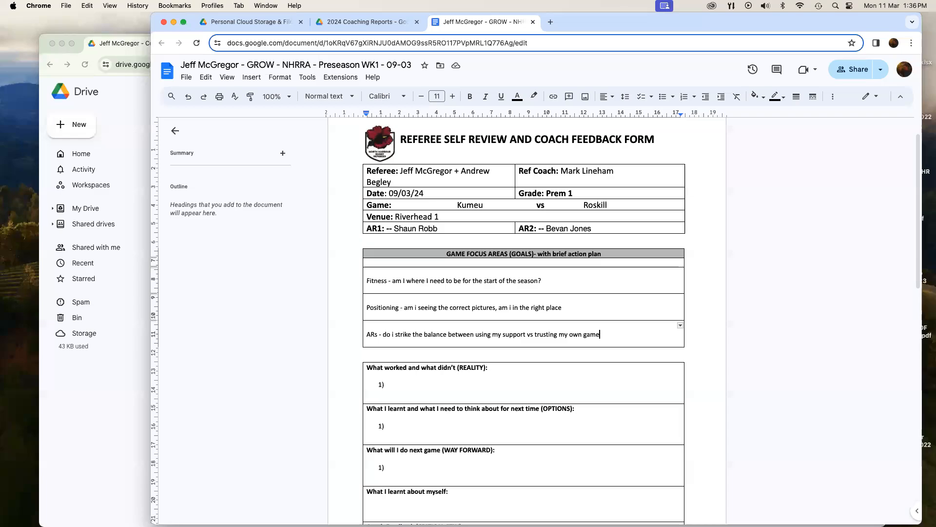
{"action": "scroll", "coordinate": [344, 278], "scroll_direction": "up", "scroll_amount": 1}
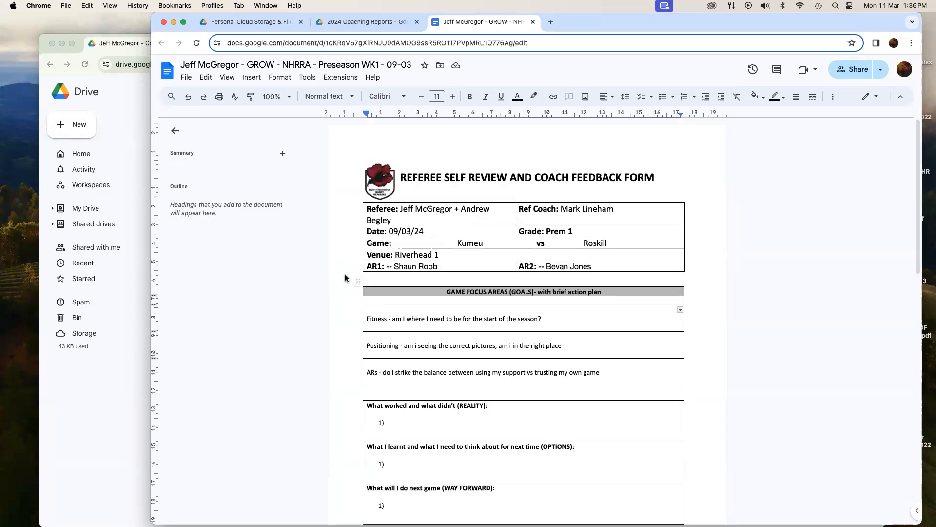
{"action": "scroll", "coordinate": [342, 285], "scroll_direction": "down", "scroll_amount": 1}
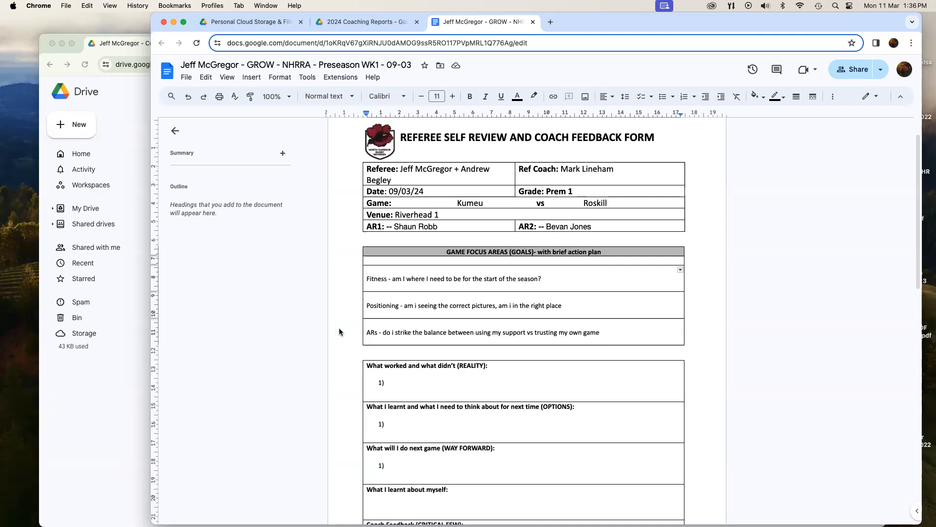
End the Positioning and ARs questions with '?' and capitalise 'i' to 'I' in the ARs question.
{"action": "left_click_drag", "start_coordinate": [569, 311], "coordinate": [563, 306]}
{"action": "type", "text": "?"}
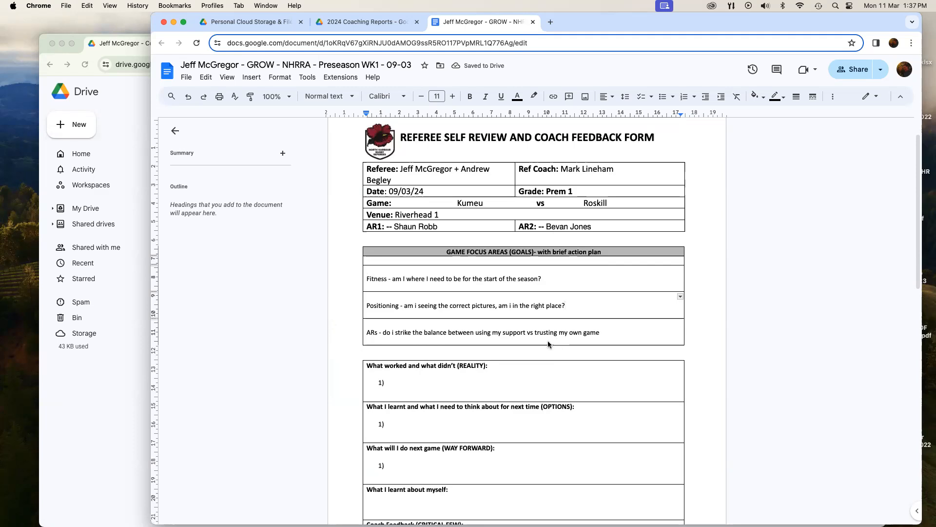
{"action": "left_click", "coordinate": [604, 335]}
{"action": "type", "text": "?"}
{"action": "left_click", "coordinate": [408, 337]}
{"action": "left_click", "coordinate": [415, 361]}
{"action": "left_click", "coordinate": [854, 74]}
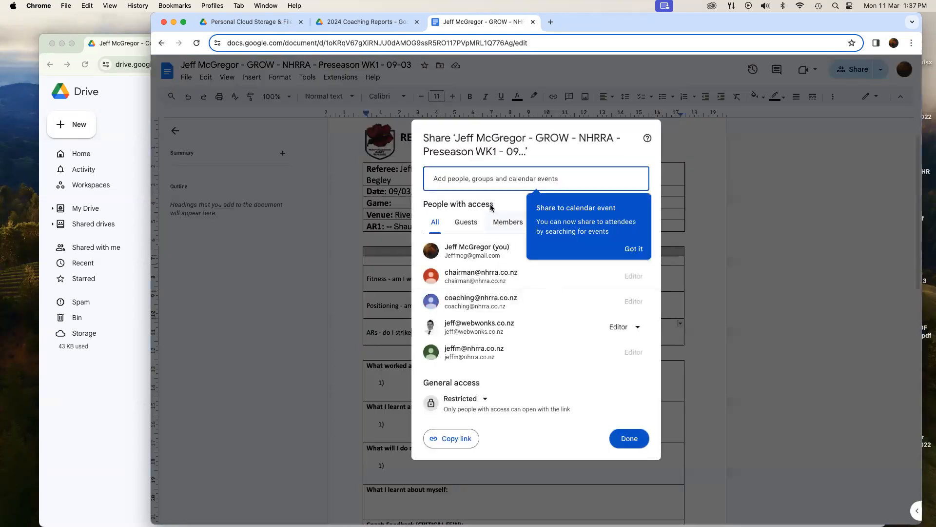
{"action": "left_click", "coordinate": [485, 181]}
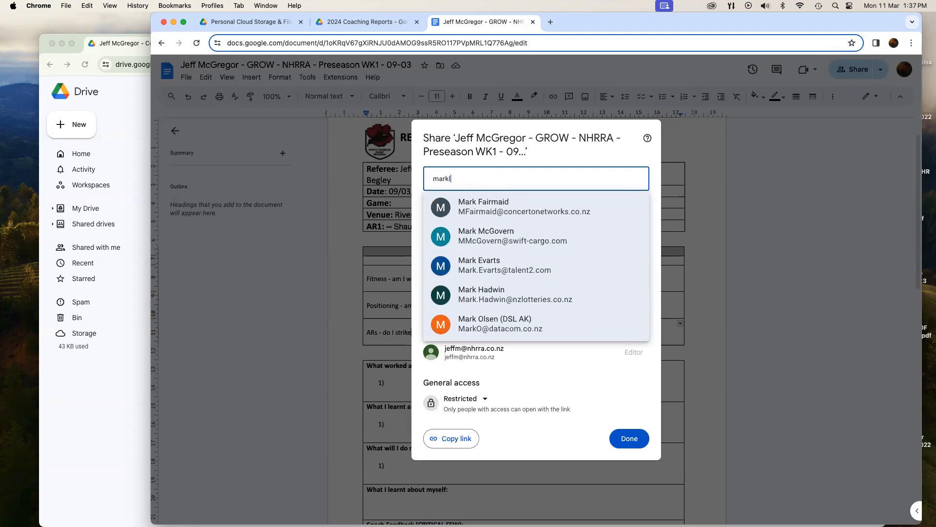
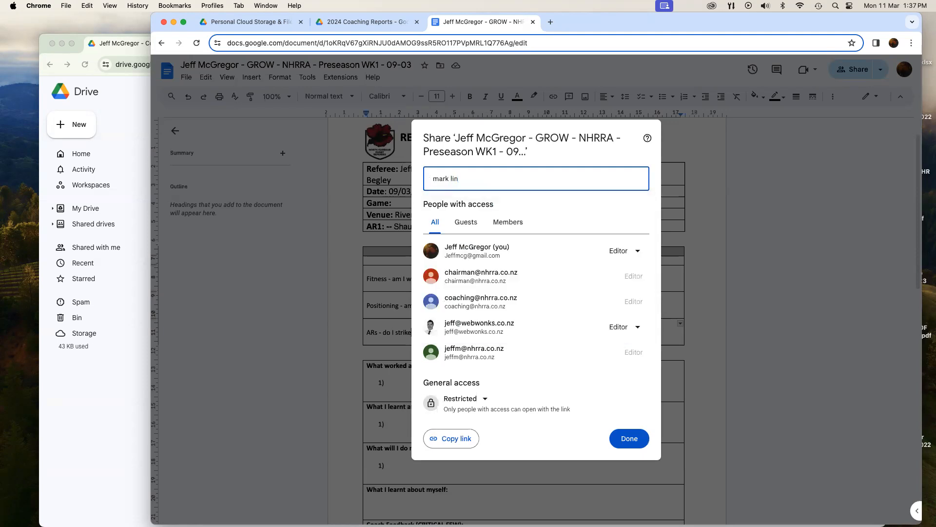
{"action": "key", "text": "super+a"}
{"action": "key", "text": "BackSpace"}
{"action": "left_click", "coordinate": [283, 338]}
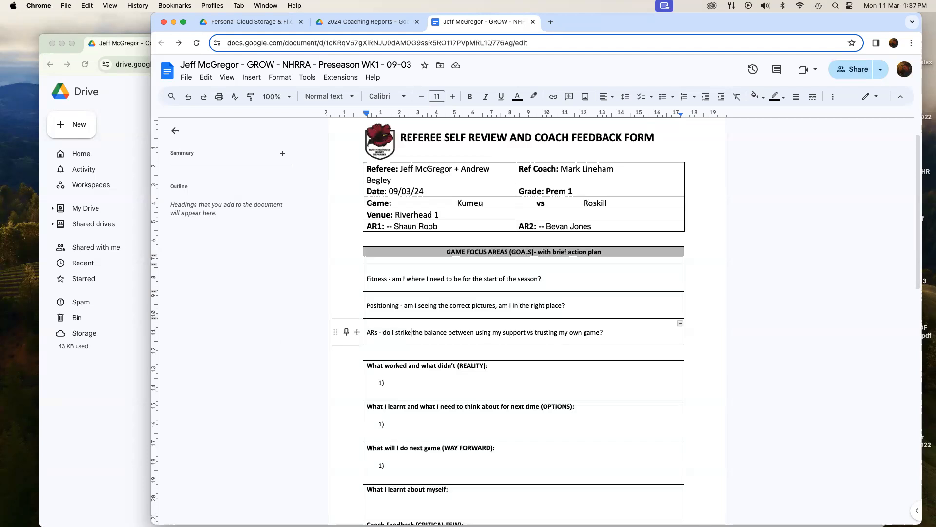
{"action": "key", "text": "super+Tab"}
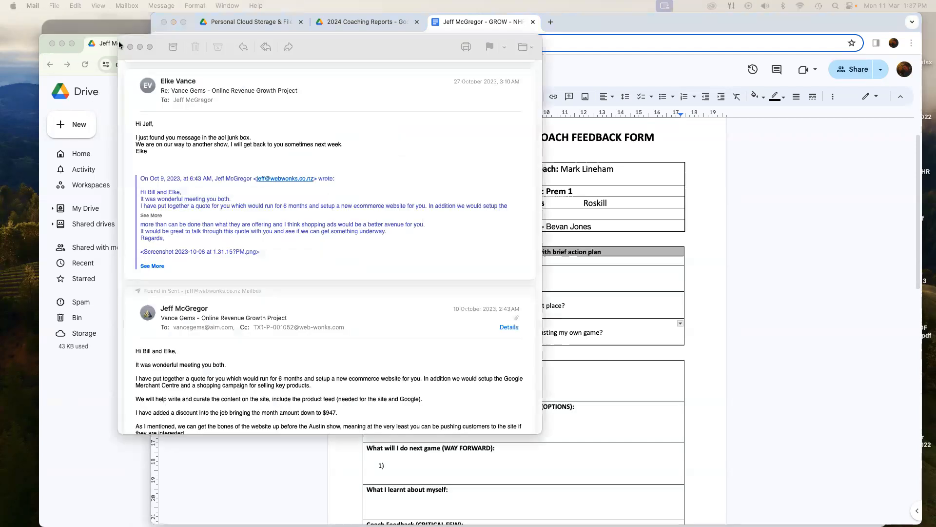
{"action": "left_click", "coordinate": [131, 47]}
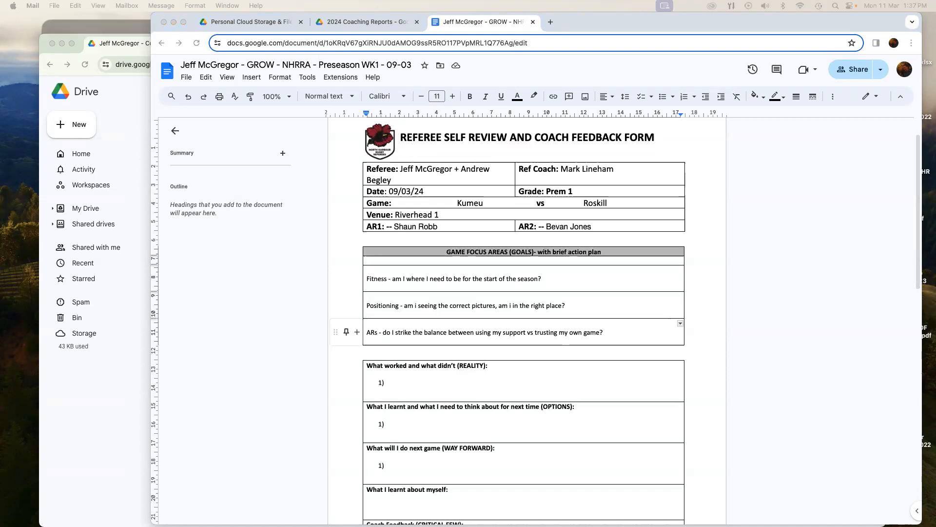
{"action": "left_click", "coordinate": [840, 58]}
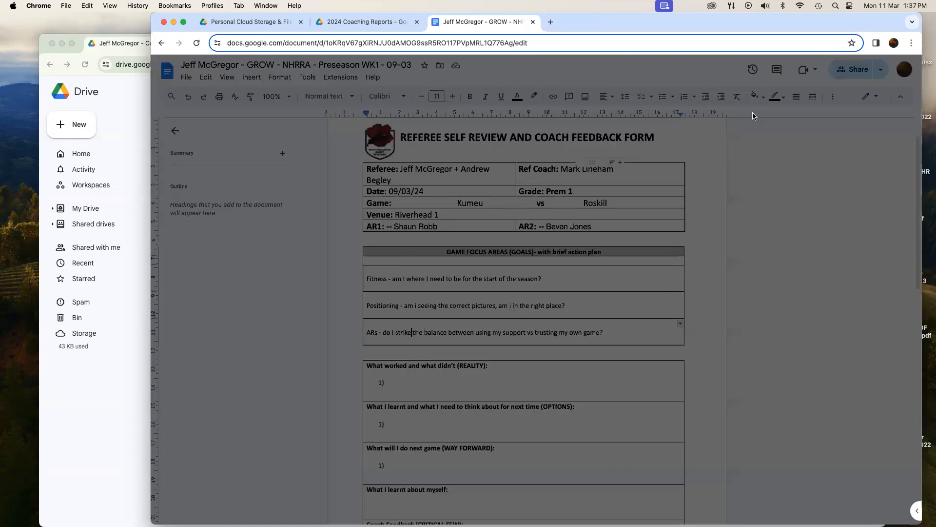
Share the form with the referee coach's e-mail as Editor, confirming the external-address warning.
{"action": "key", "text": "super+v"}
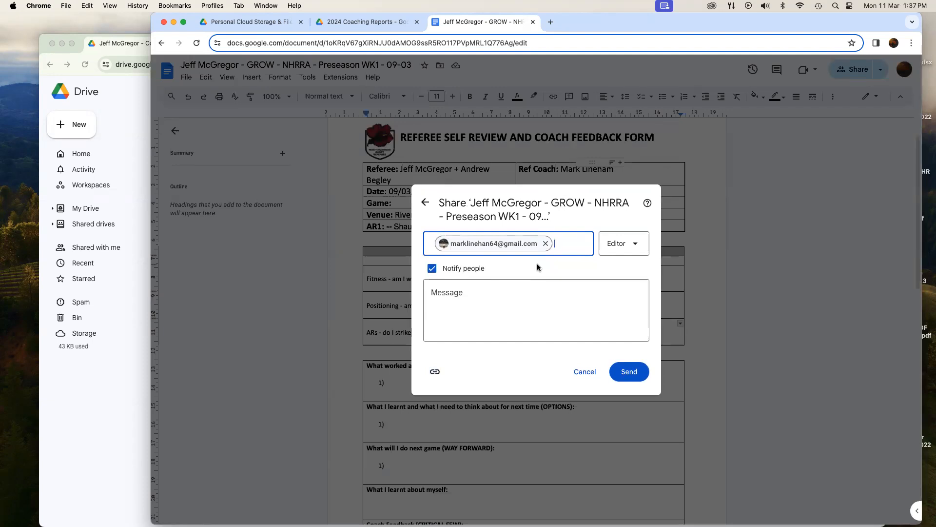
{"action": "left_click", "coordinate": [632, 376]}
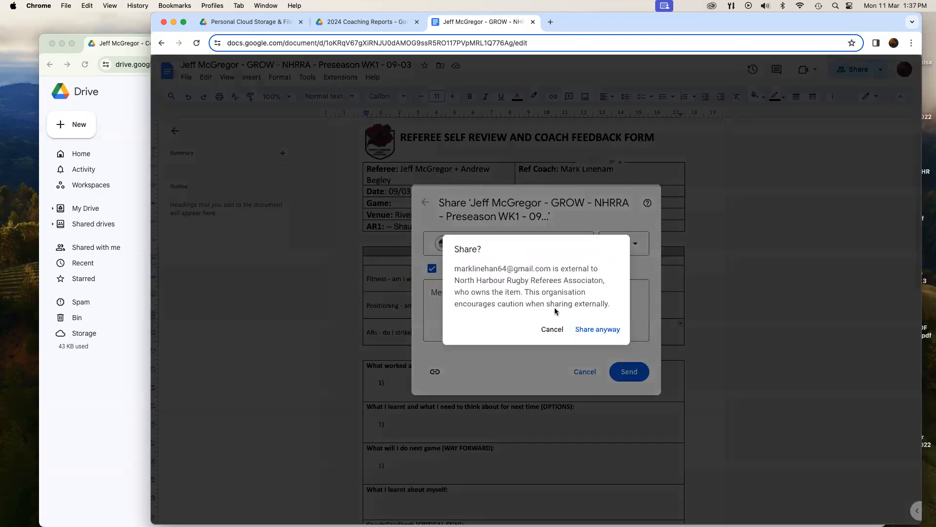
{"action": "left_click", "coordinate": [608, 331]}
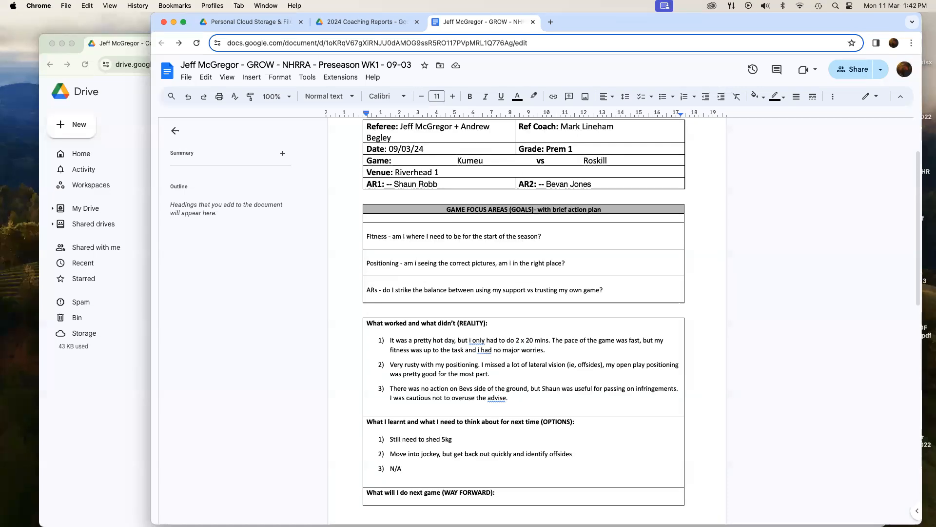
{"action": "left_click", "coordinate": [337, 284]}
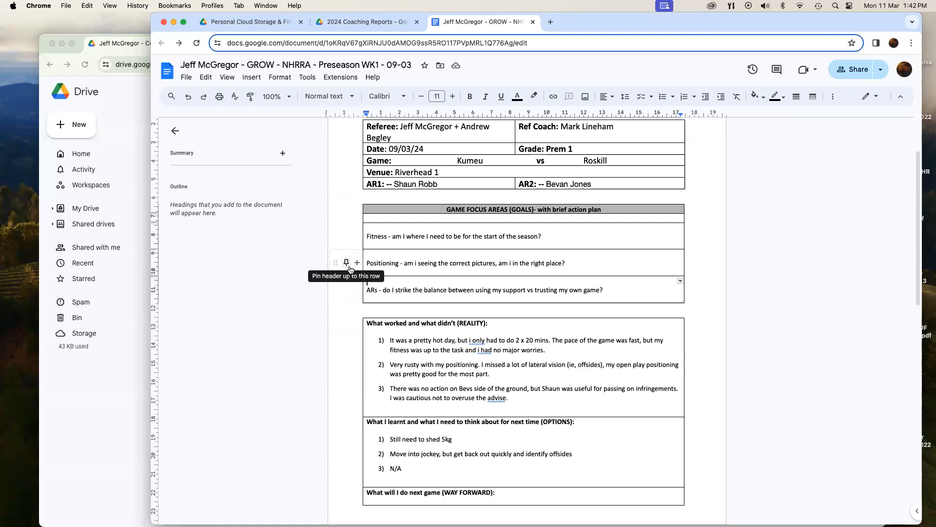
{"action": "scroll", "coordinate": [350, 265], "scroll_direction": "down", "scroll_amount": 5}
{"action": "scroll", "coordinate": [354, 267], "scroll_direction": "down", "scroll_amount": 1}
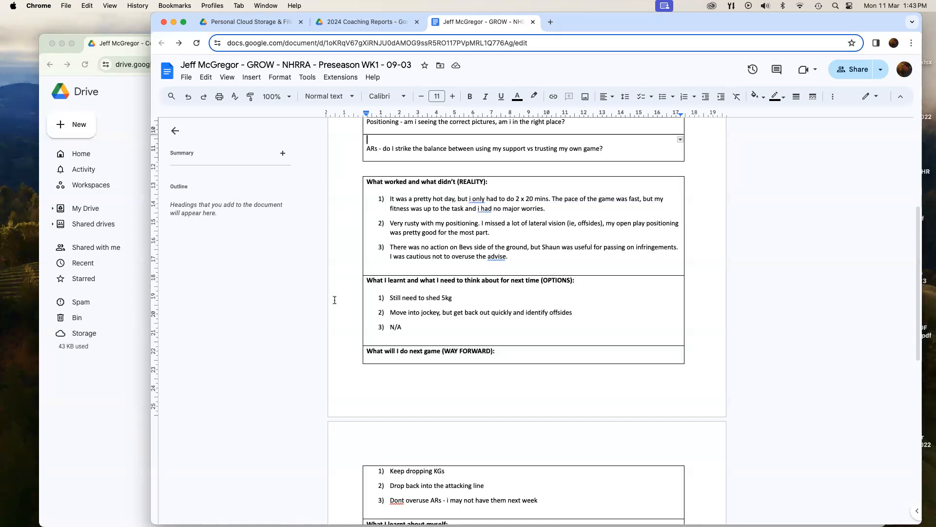
Review the self-reflection and coach feedback rows, then return to the 2024 Coaching Reports Drive tab.
{"action": "scroll", "coordinate": [335, 304], "scroll_direction": "down", "scroll_amount": 3}
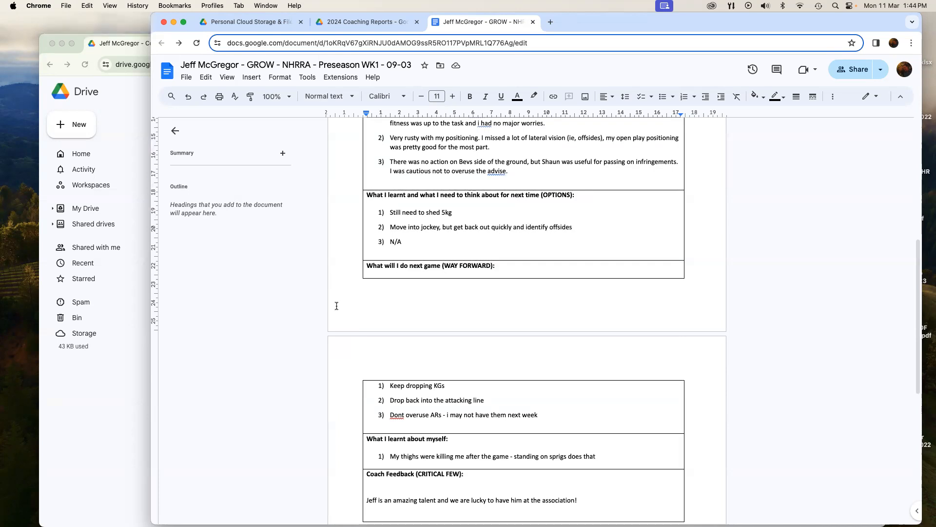
{"action": "scroll", "coordinate": [345, 300], "scroll_direction": "down", "scroll_amount": 5}
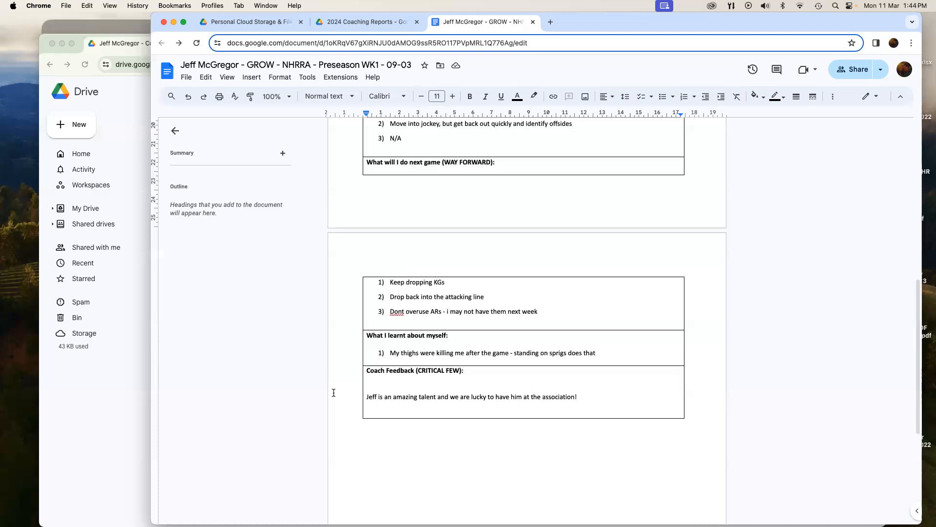
{"action": "scroll", "coordinate": [341, 399], "scroll_direction": "down", "scroll_amount": 2}
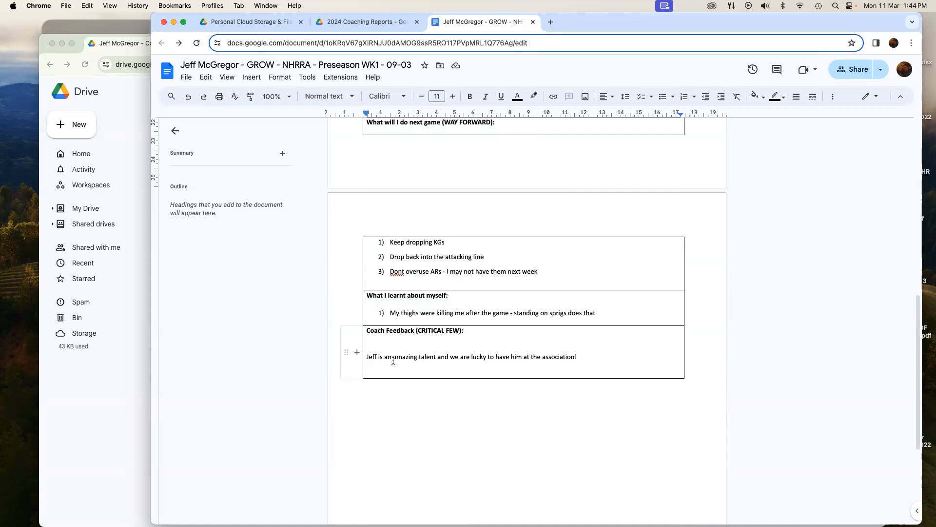
{"action": "left_click", "coordinate": [361, 22]}
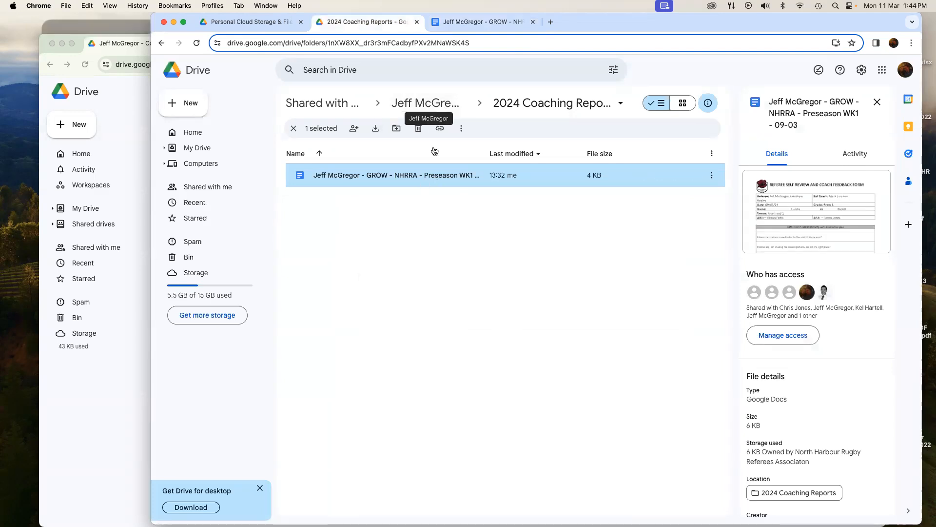
Check that the 2024 Coaching Reports folder in Drive holds the form, then go back to the Preseason WK1 document.
{"action": "left_click", "coordinate": [443, 101]}
{"action": "double_click", "coordinate": [388, 249]}
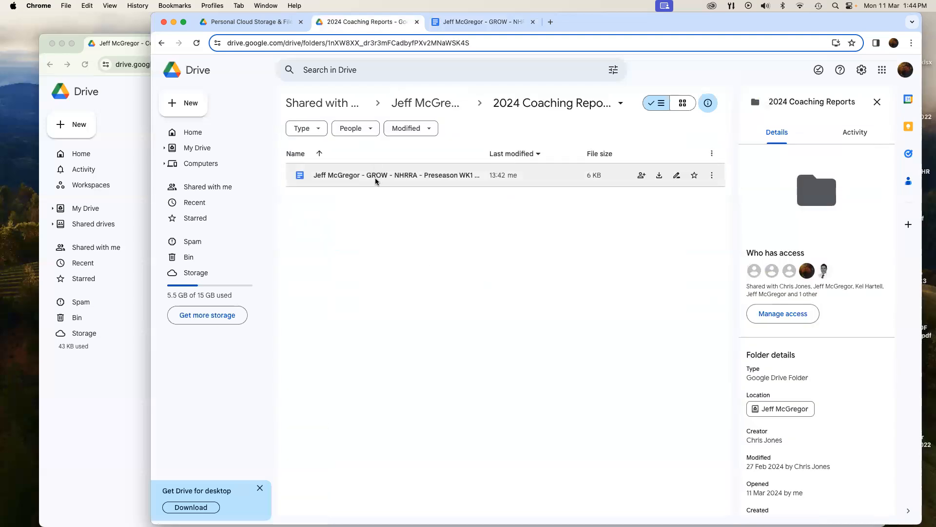
{"action": "left_click", "coordinate": [464, 23]}
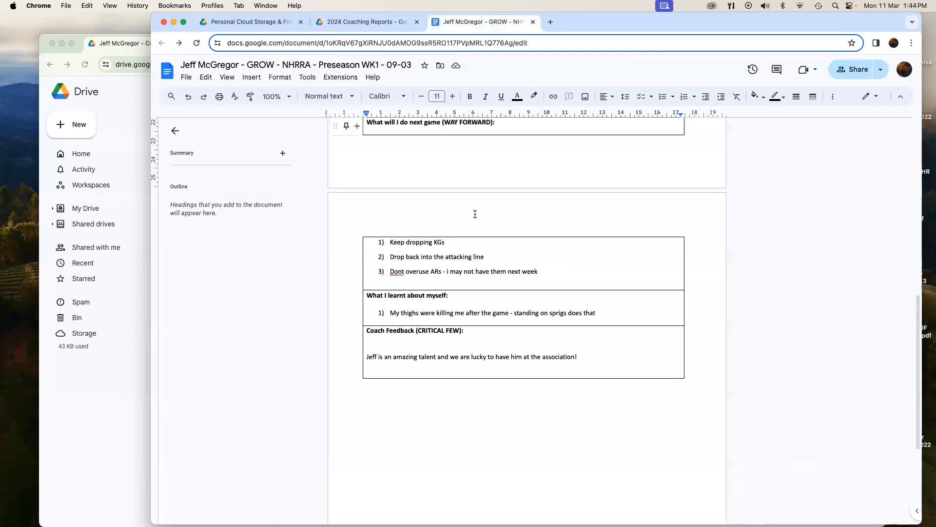
{"action": "scroll", "coordinate": [523, 381], "scroll_direction": "up", "scroll_amount": 3}
{"action": "scroll", "coordinate": [548, 423], "scroll_direction": "down", "scroll_amount": 2}
{"action": "scroll", "coordinate": [553, 423], "scroll_direction": "up", "scroll_amount": 15}
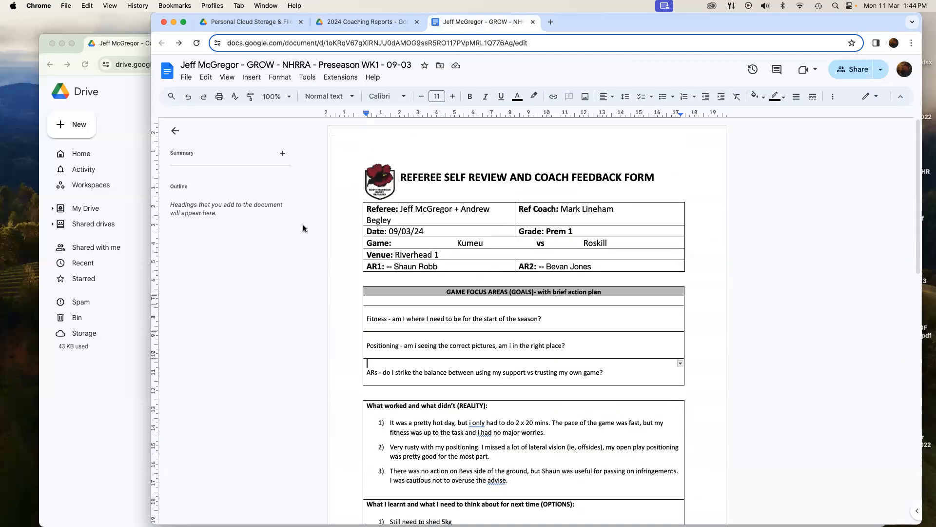